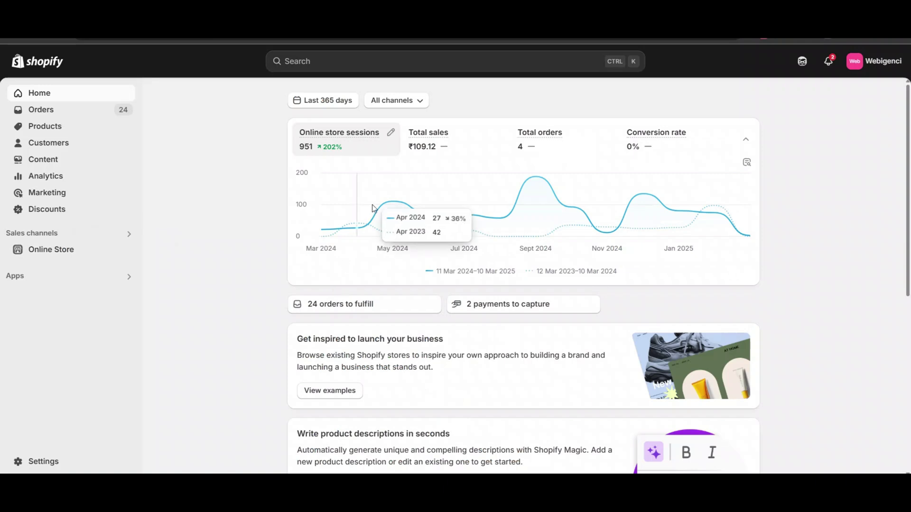
# Review the discounts list (PREPAID5, FLAT10, Free Shipping, automatic Discount), then go to store settings
pyautogui.click(34, 212)
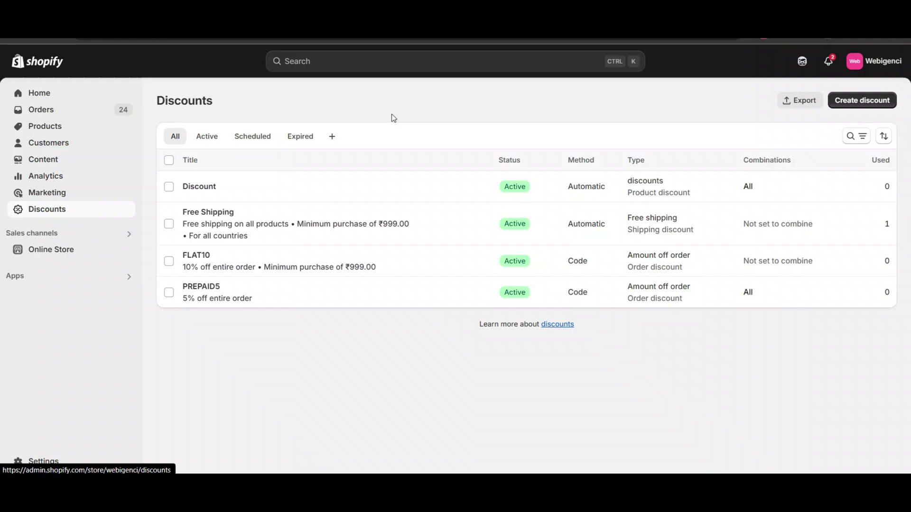
pyautogui.click(54, 459)
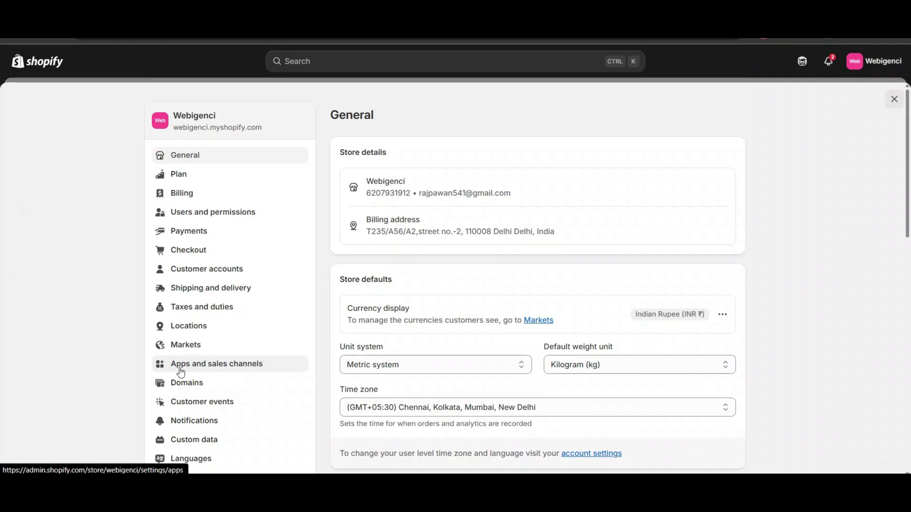
# Open the Payments settings and review Razorpay in test mode and Cash on Delivery as a manual method
pyautogui.click(210, 234)
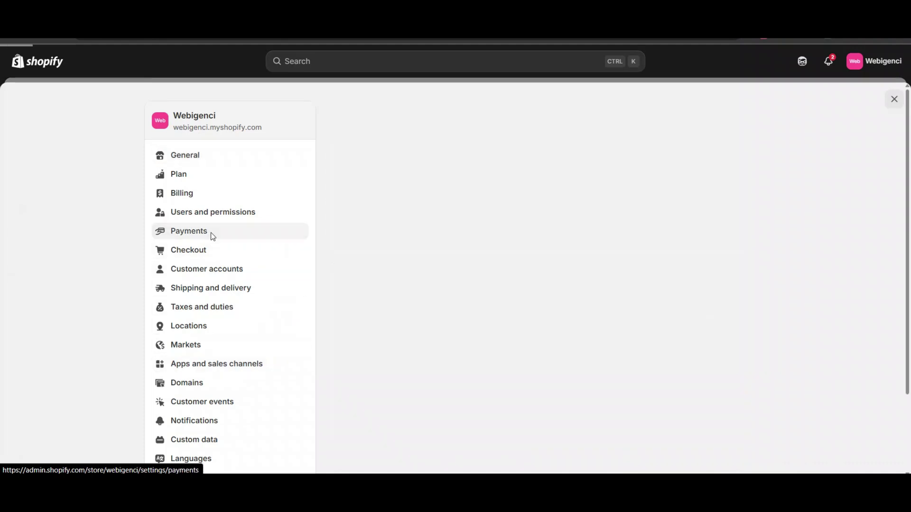
pyautogui.scroll(-5, 400, 205)
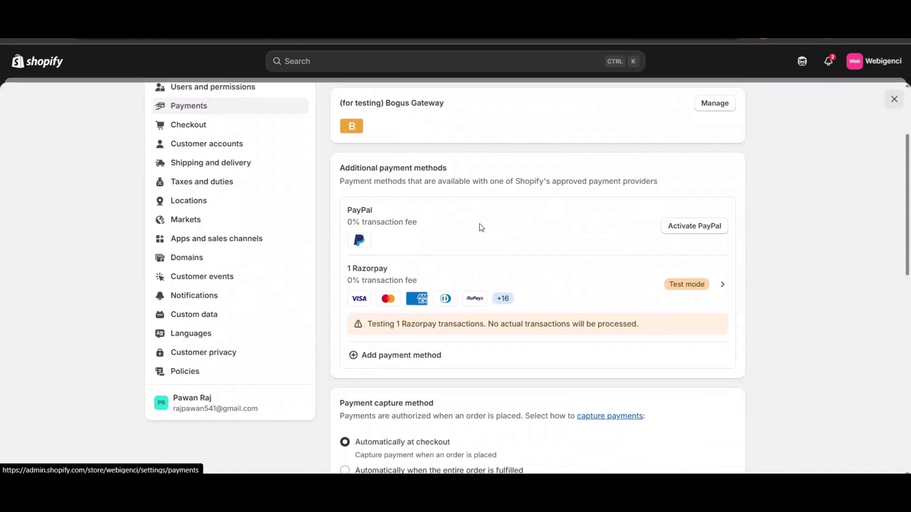
pyautogui.scroll(-2, 481, 227)
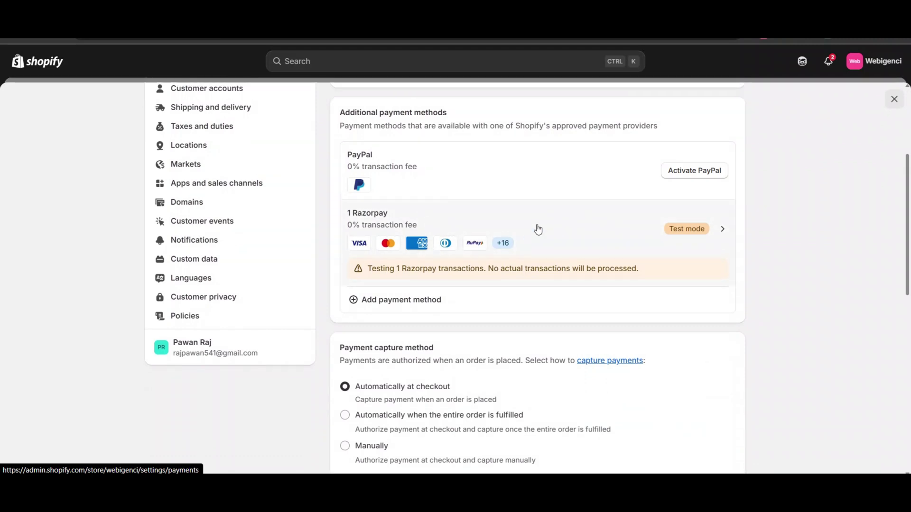
pyautogui.scroll(1, 515, 229)
pyautogui.scroll(-3, 639, 261)
pyautogui.scroll(-6, 576, 296)
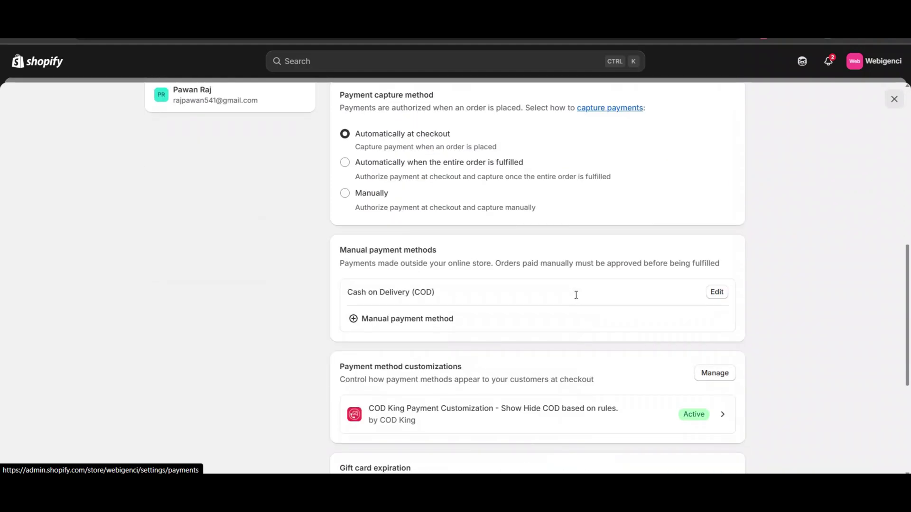
pyautogui.scroll(1, 577, 298)
pyautogui.scroll(7, 576, 298)
pyautogui.scroll(2, 489, 228)
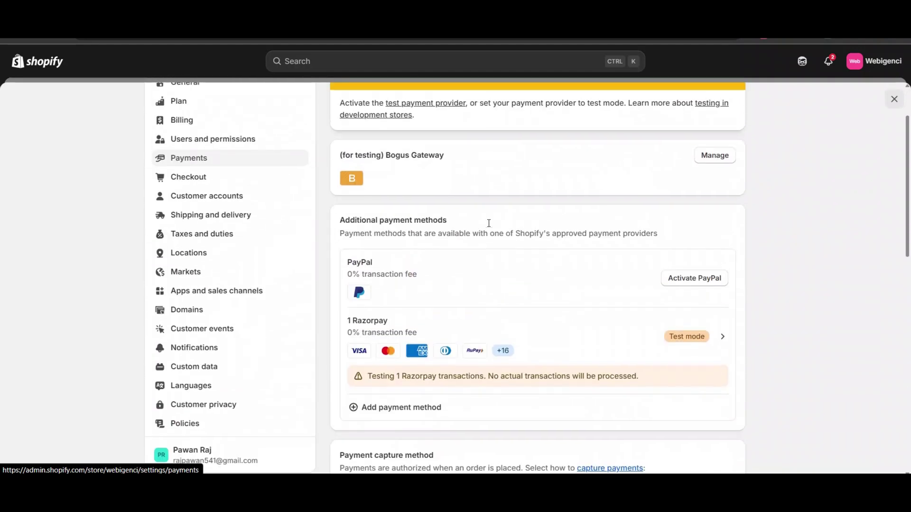
pyautogui.scroll(2, 616, 350)
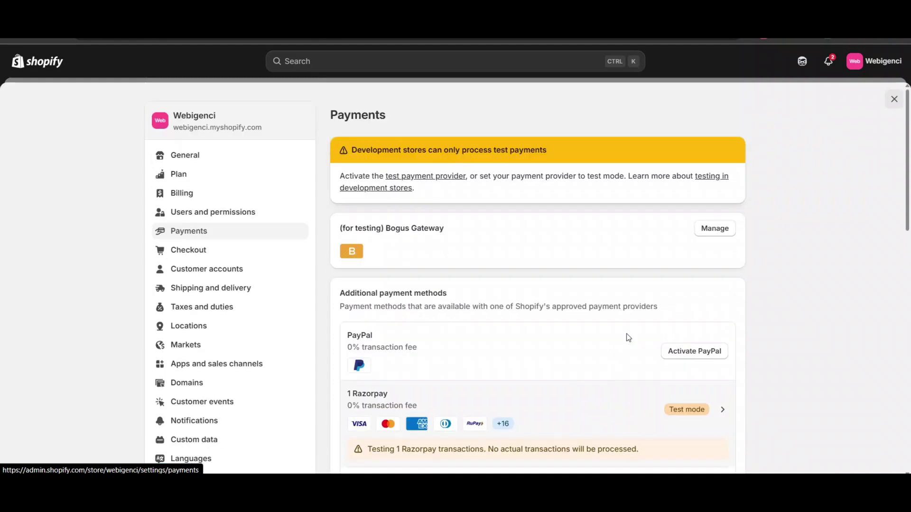
pyautogui.scroll(-3, 607, 319)
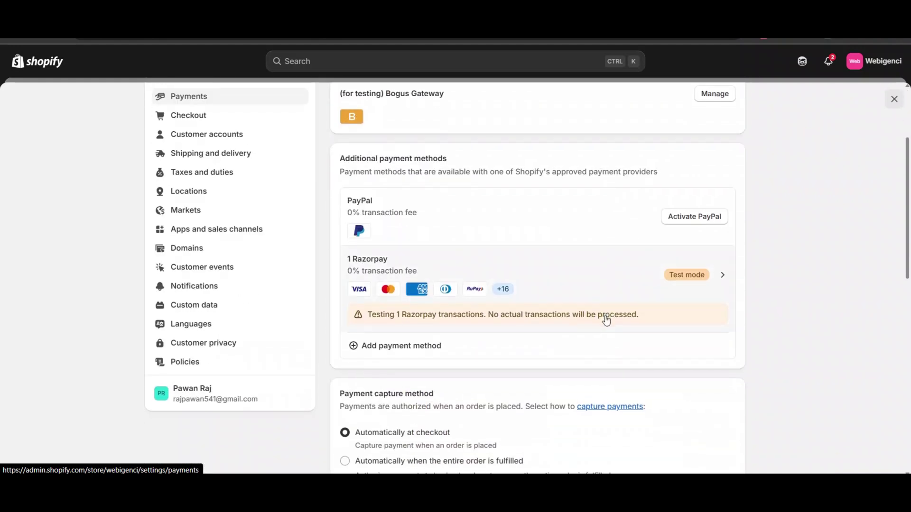
pyautogui.scroll(-7, 606, 319)
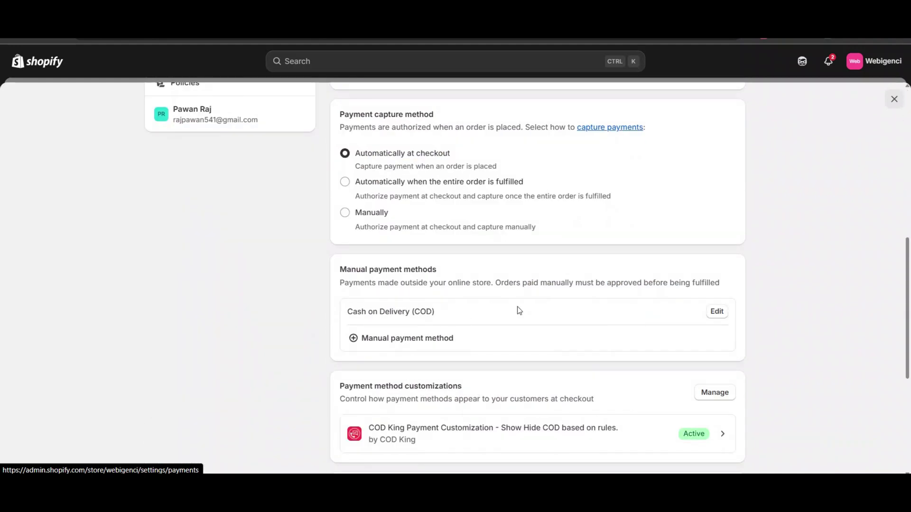
pyautogui.scroll(10, 517, 310)
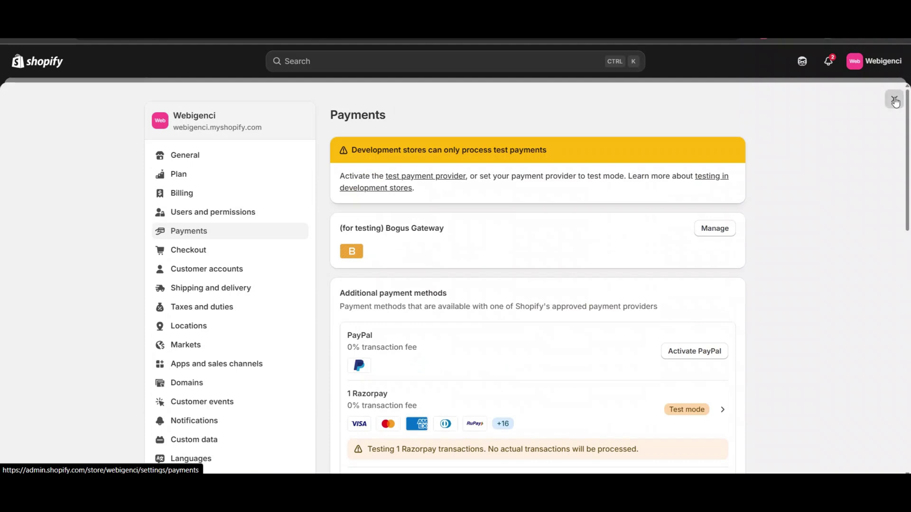
# At checkout, select Free Shipping (Prepaid) and Razorpay Secure, bringing the total to ₹224.20
pyautogui.click(894, 99)
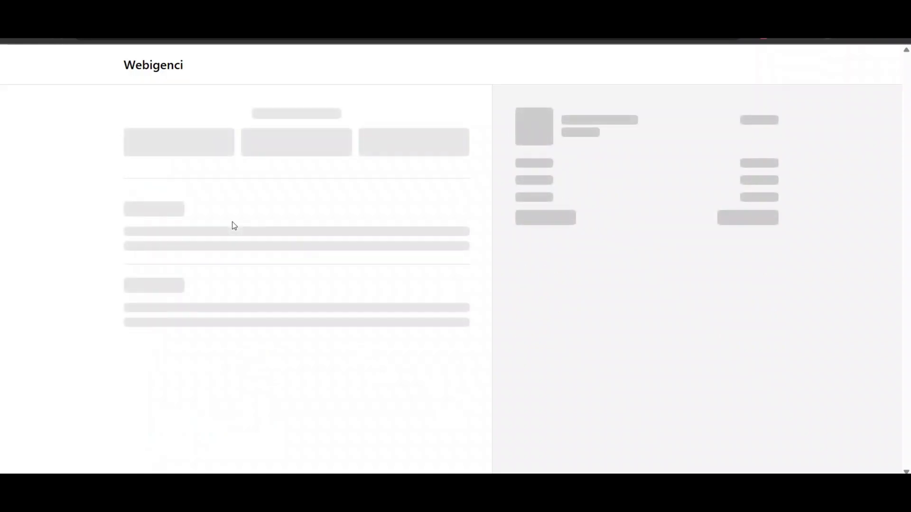
pyautogui.scroll(-6, 285, 228)
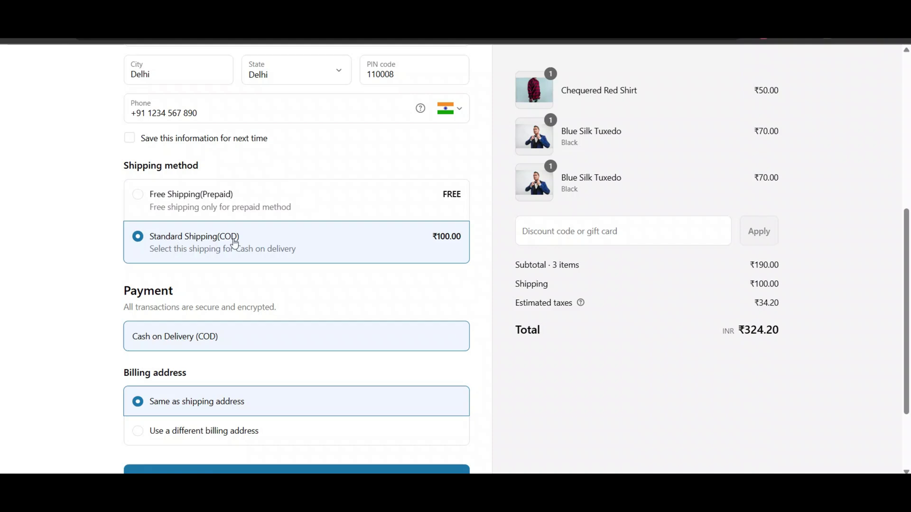
pyautogui.click(257, 198)
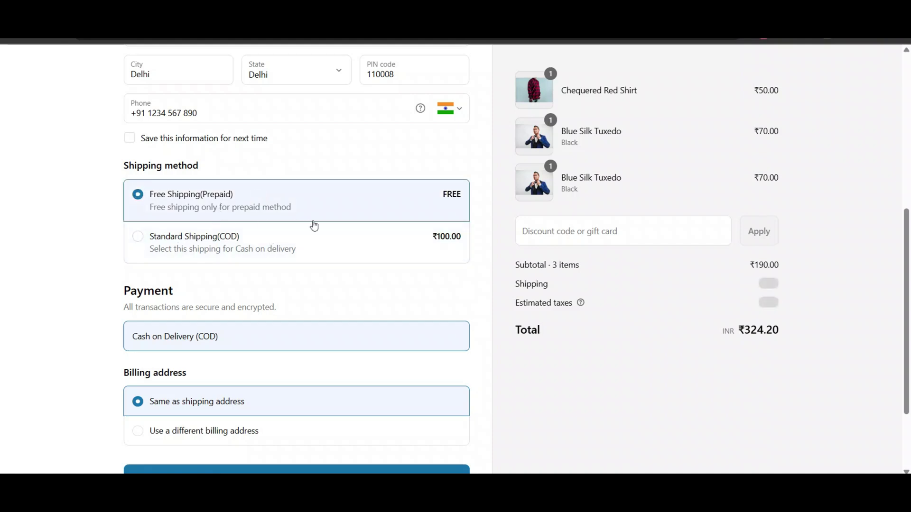
pyautogui.scroll(-1, 252, 260)
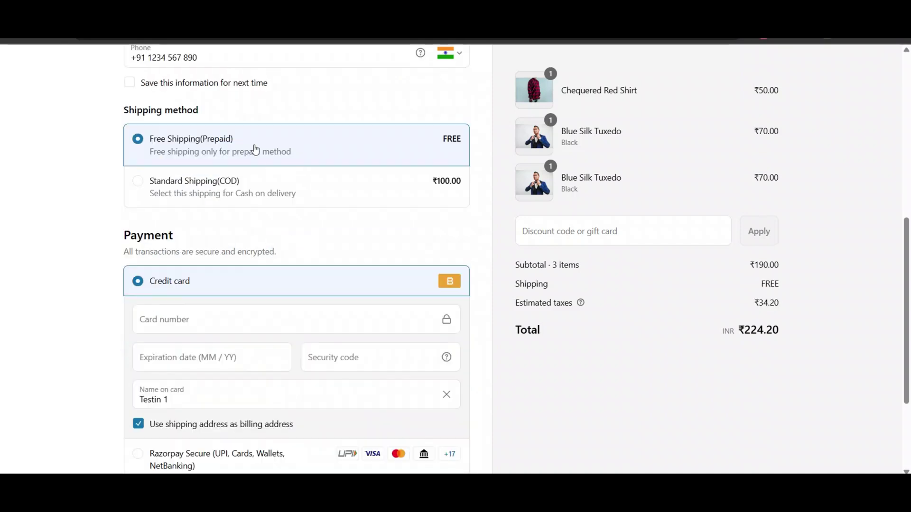
pyautogui.scroll(-3, 227, 301)
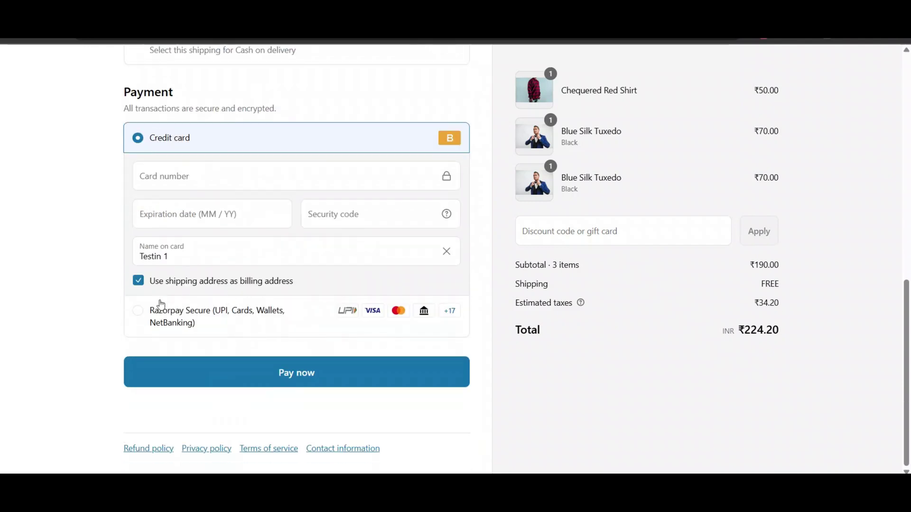
pyautogui.click(160, 317)
pyautogui.scroll(1, 198, 230)
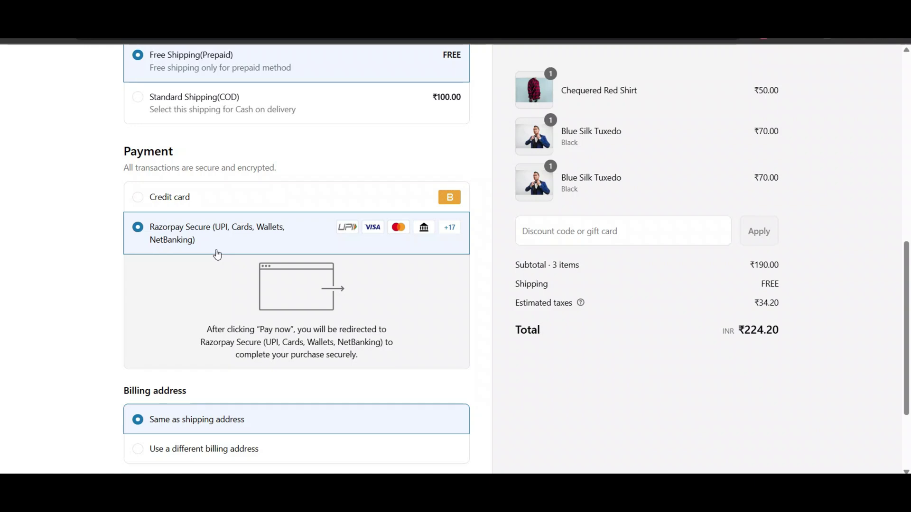
pyautogui.scroll(2, 216, 254)
pyautogui.scroll(-4, 215, 250)
pyautogui.scroll(10, 218, 244)
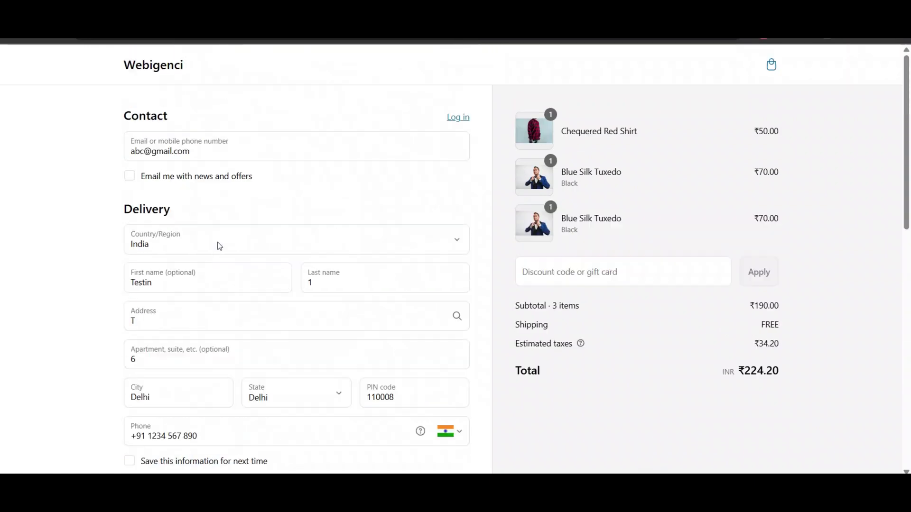
# Leave checkout and go to the Online Store themes area in the admin
pyautogui.click(153, 72)
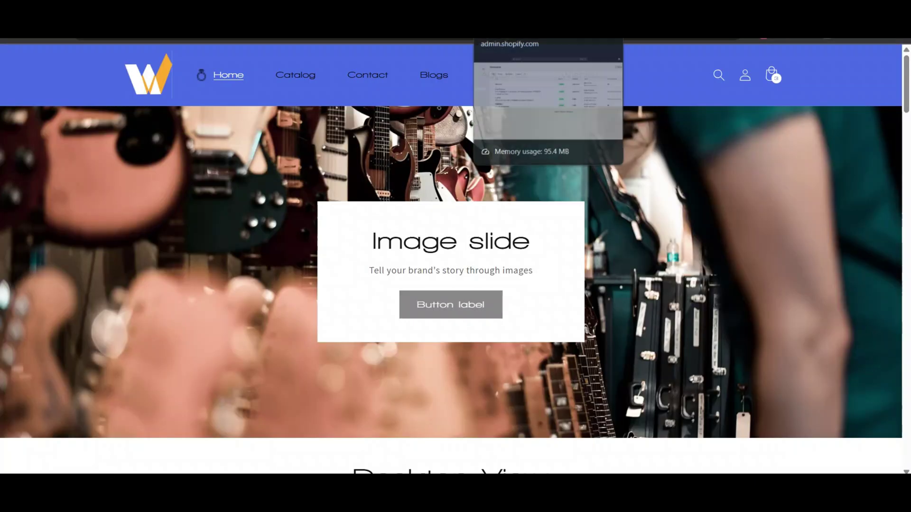
pyautogui.click(508, 36)
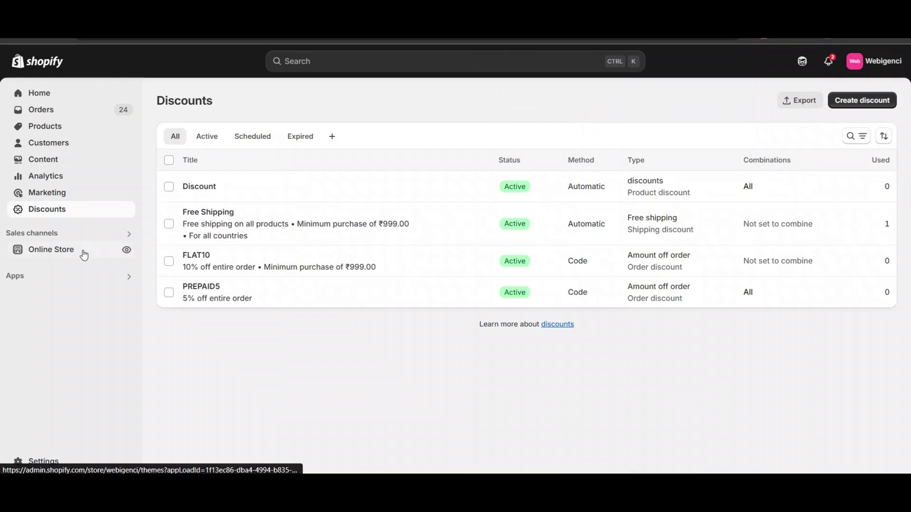
pyautogui.click(83, 253)
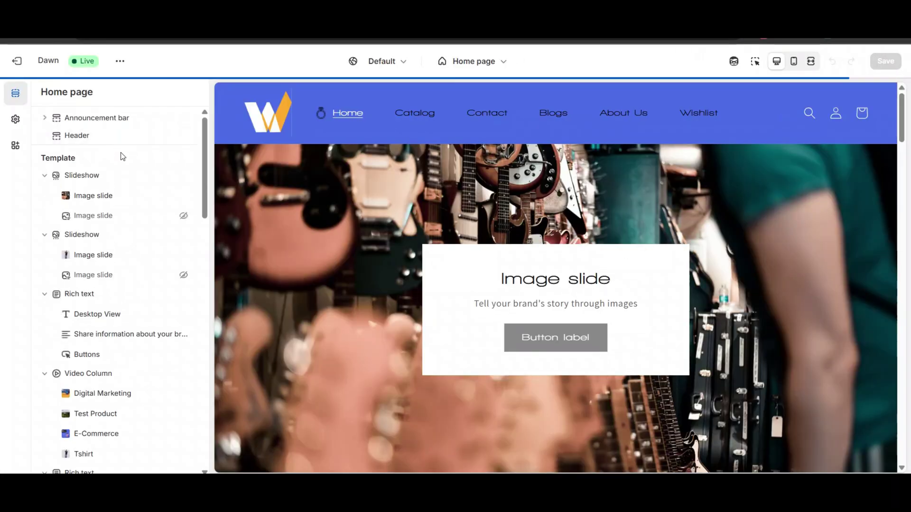
# Unhide the announcement bar and change its text to 'Get 10% discount on prepaid'
pyautogui.click(114, 119)
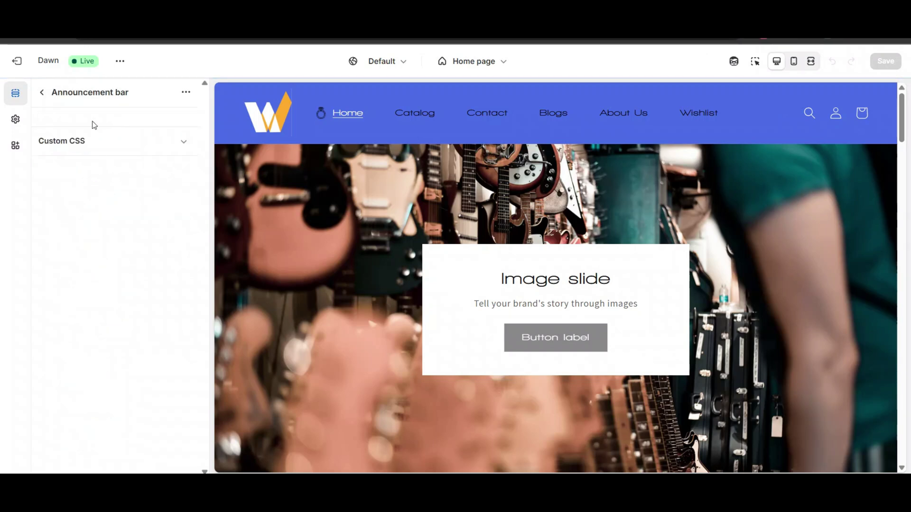
pyautogui.click(42, 93)
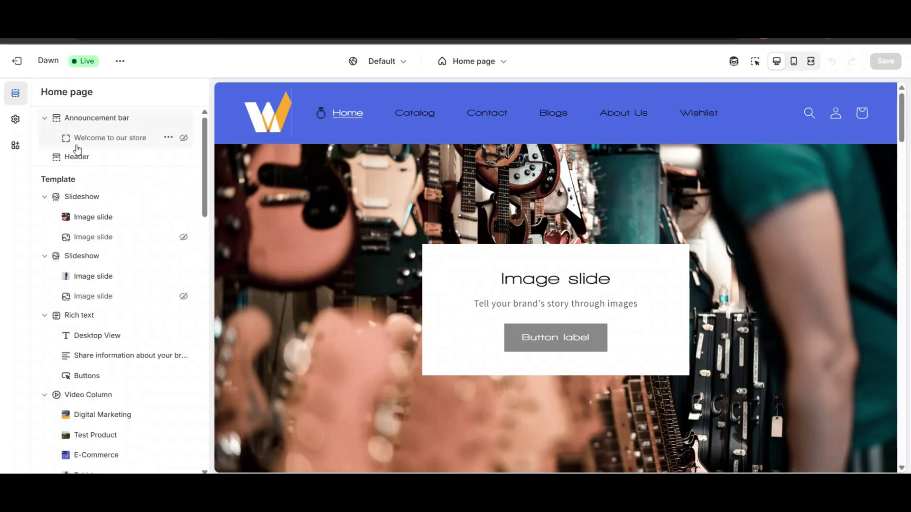
pyautogui.click(185, 138)
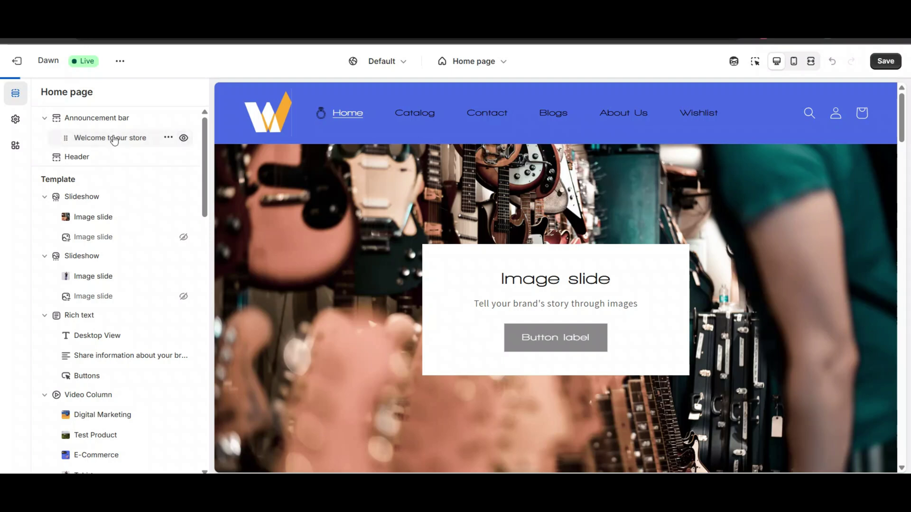
pyautogui.click(105, 138)
pyautogui.tripleClick(99, 138)
pyautogui.write('Get')
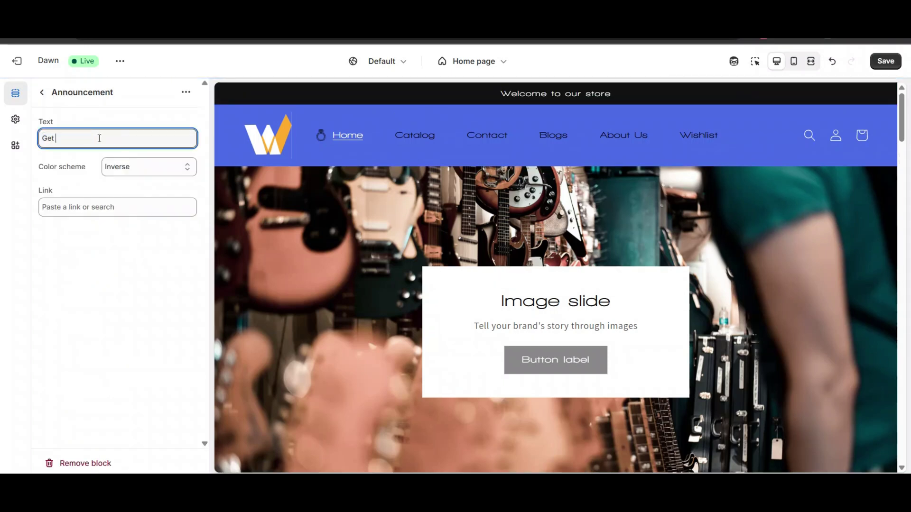
pyautogui.write(' 10% discount on prepaid')
# Switch the theme editor to the Blue Silk Tuxedo product page
pyautogui.click(43, 94)
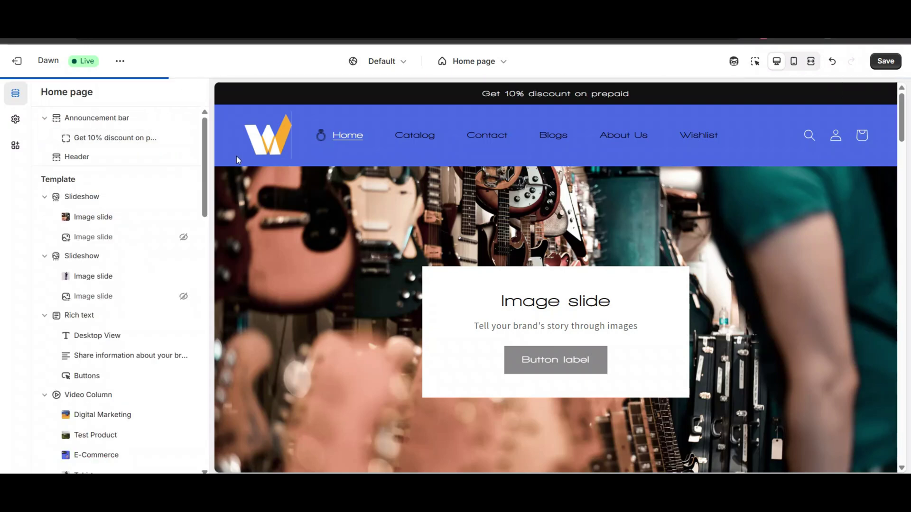
pyautogui.scroll(-10, 411, 246)
pyautogui.scroll(-15, 463, 270)
pyautogui.scroll(-8, 313, 250)
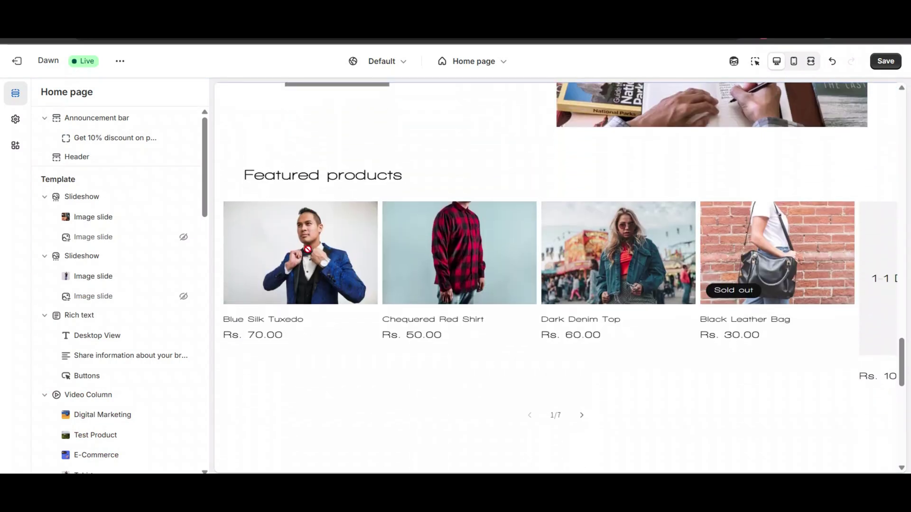
pyautogui.click(324, 247)
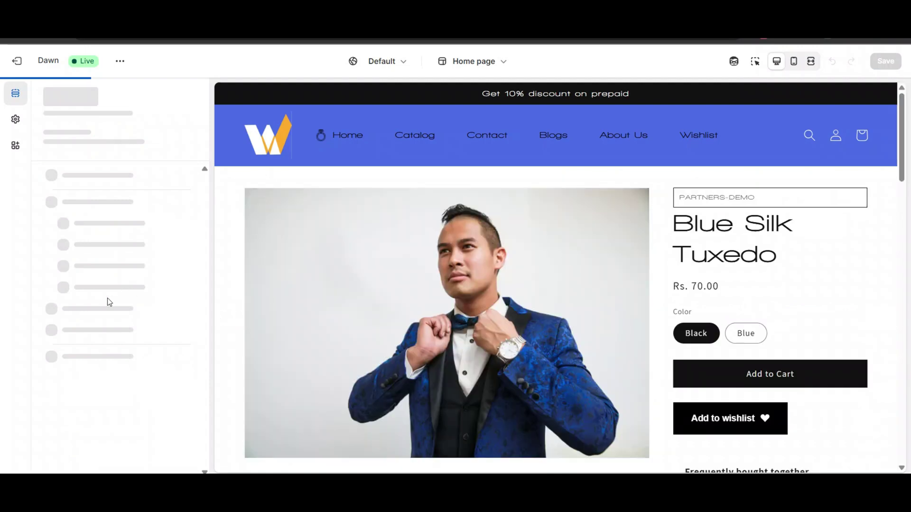
# Add a Text block below the price reading 'Get 10% discount on prepaid' and save the theme
pyautogui.scroll(-3, 107, 299)
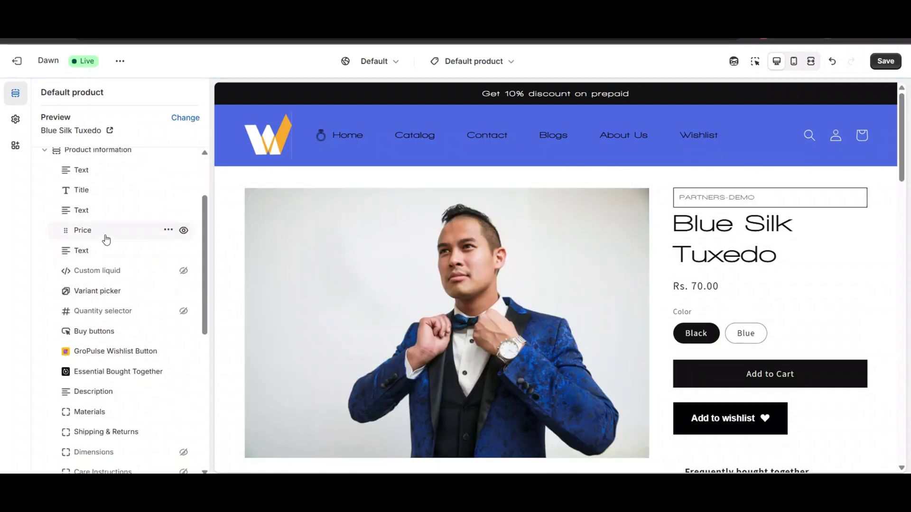
pyautogui.moveTo(120, 245)
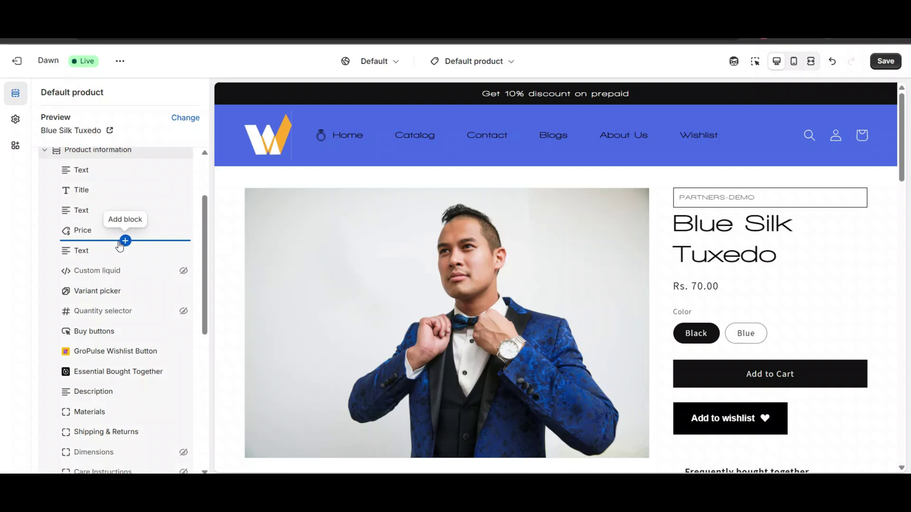
pyautogui.click(75, 251)
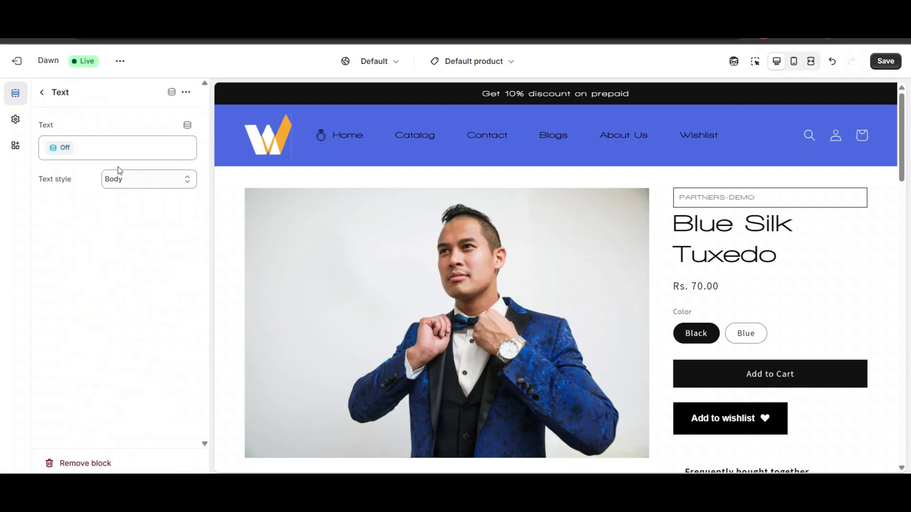
pyautogui.click(41, 93)
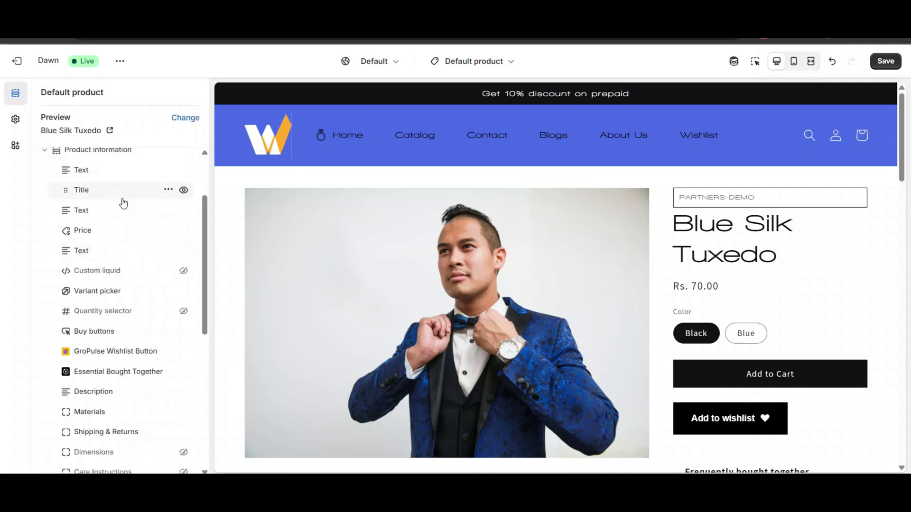
pyautogui.click(125, 241)
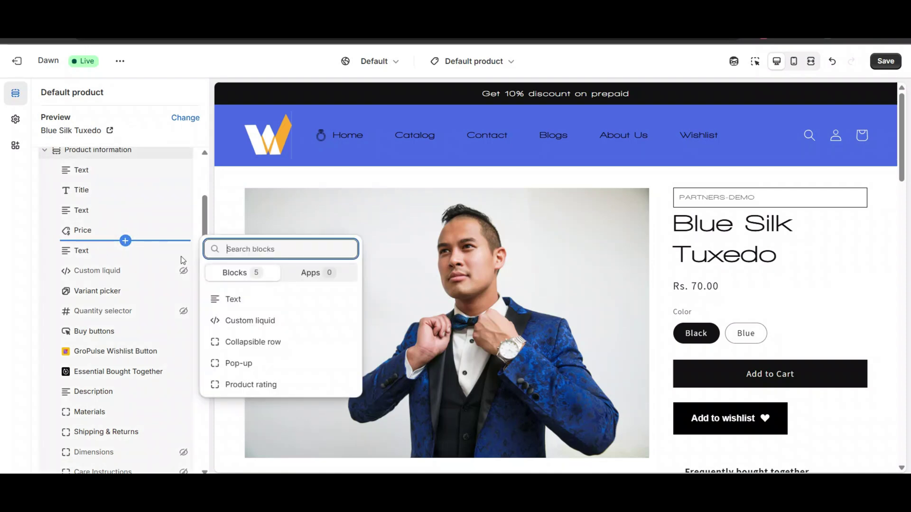
pyautogui.click(244, 306)
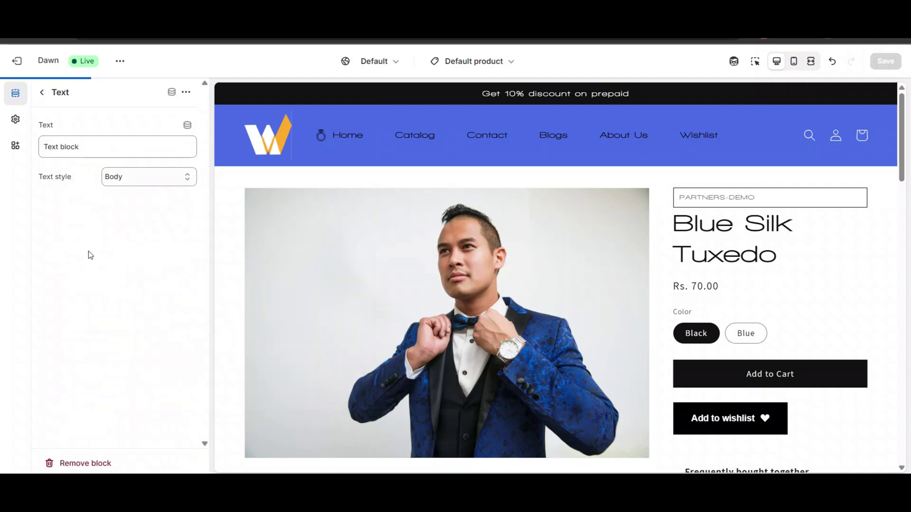
pyautogui.tripleClick(89, 153)
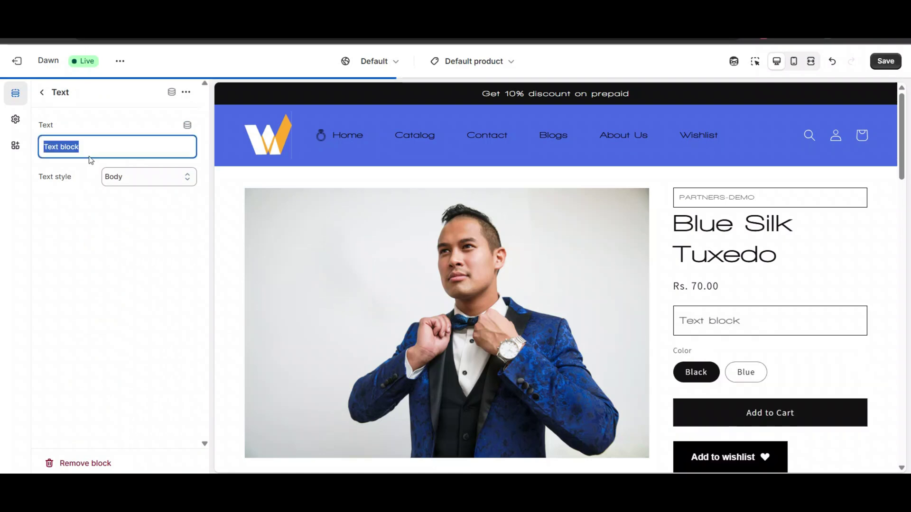
pyautogui.write('Get 10% discount on prepaid')
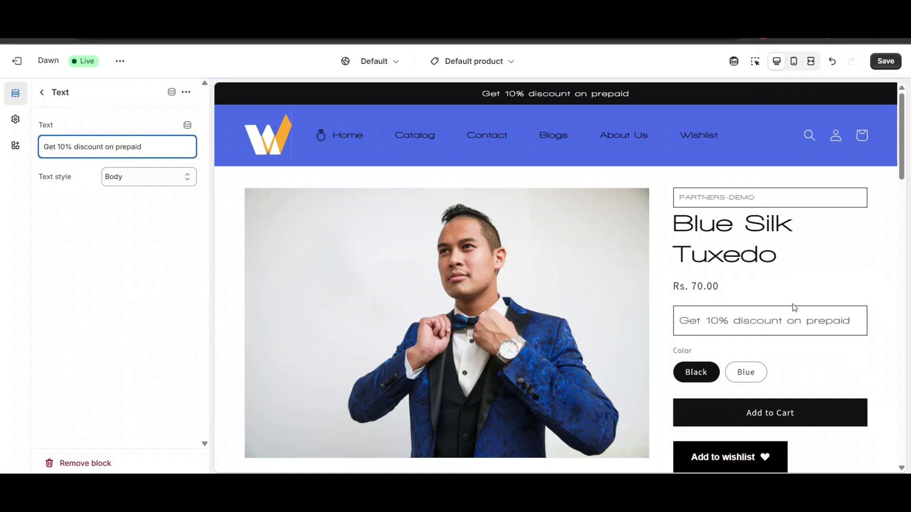
pyautogui.click(884, 63)
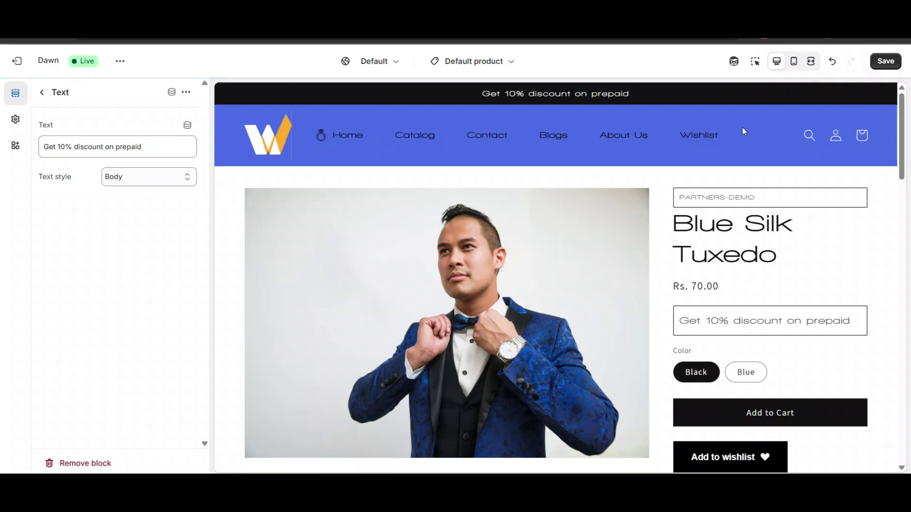
# Save the theme, exit the editor, and open the store's Payments settings
pyautogui.click(885, 61)
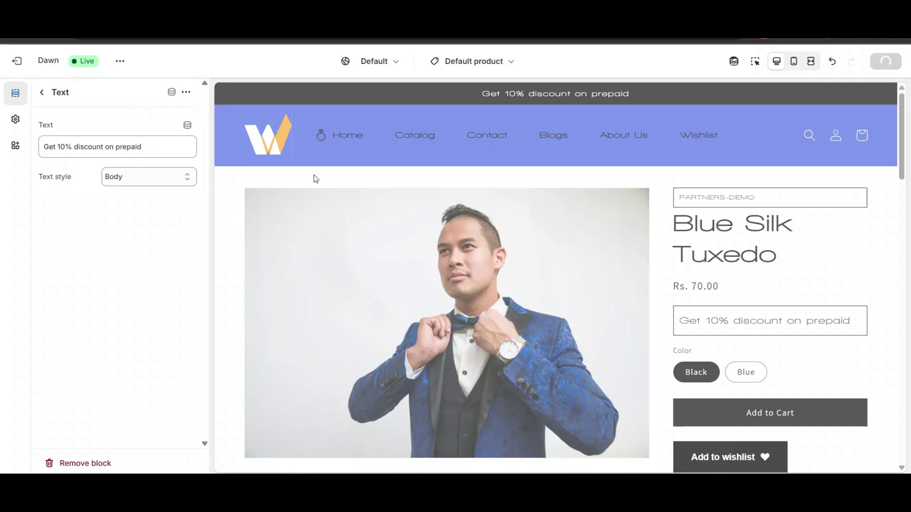
pyautogui.click(17, 61)
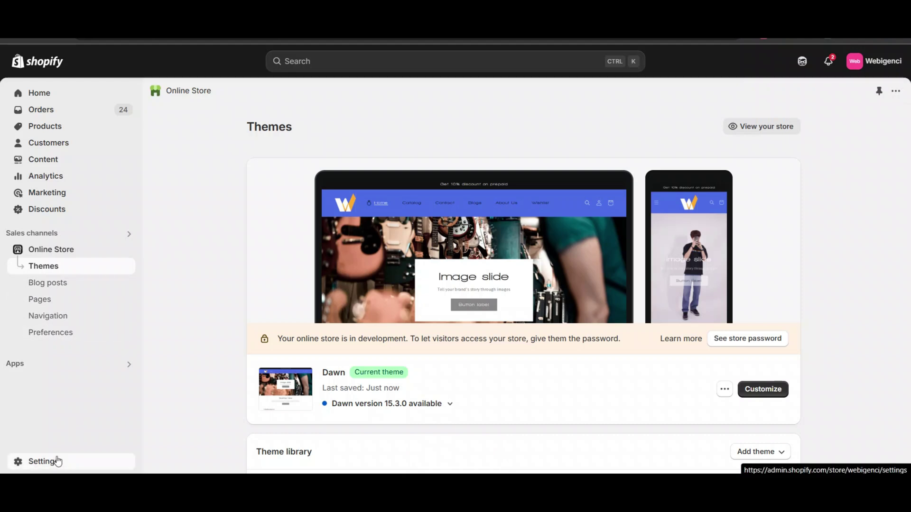
pyautogui.click(56, 461)
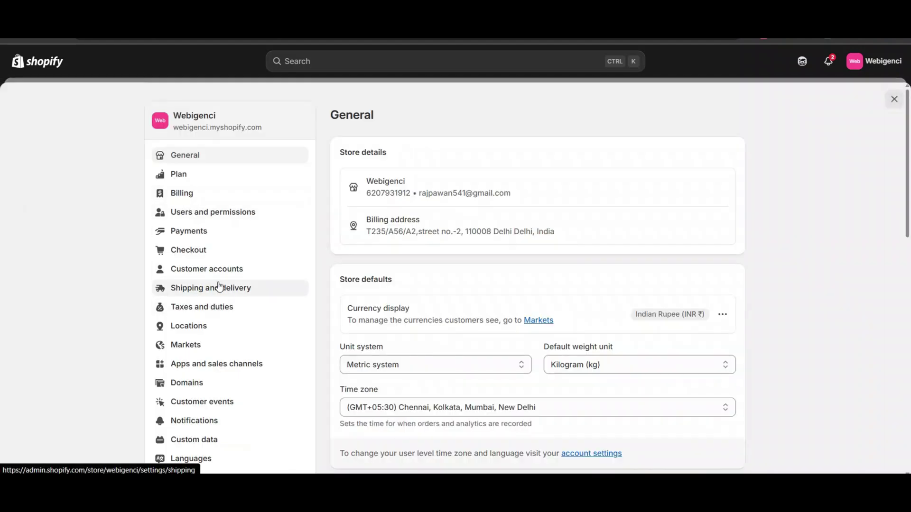
pyautogui.click(229, 233)
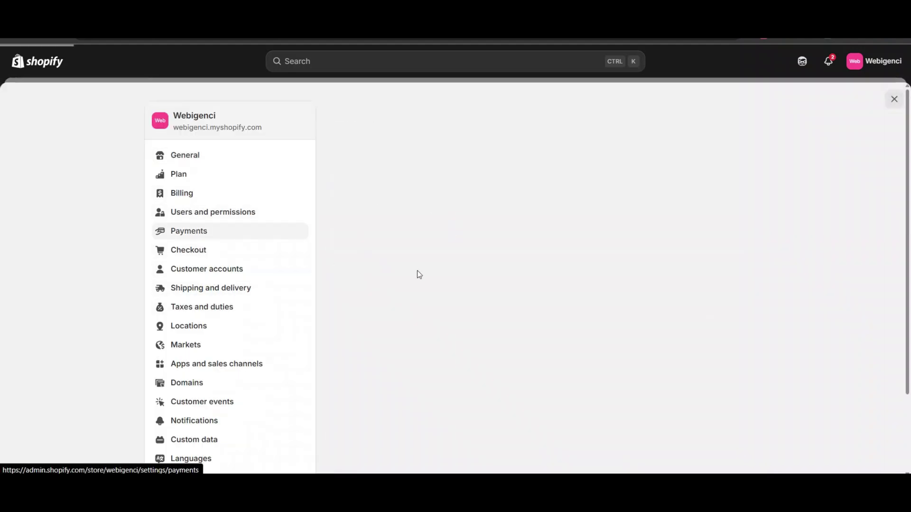
pyautogui.scroll(-2, 474, 263)
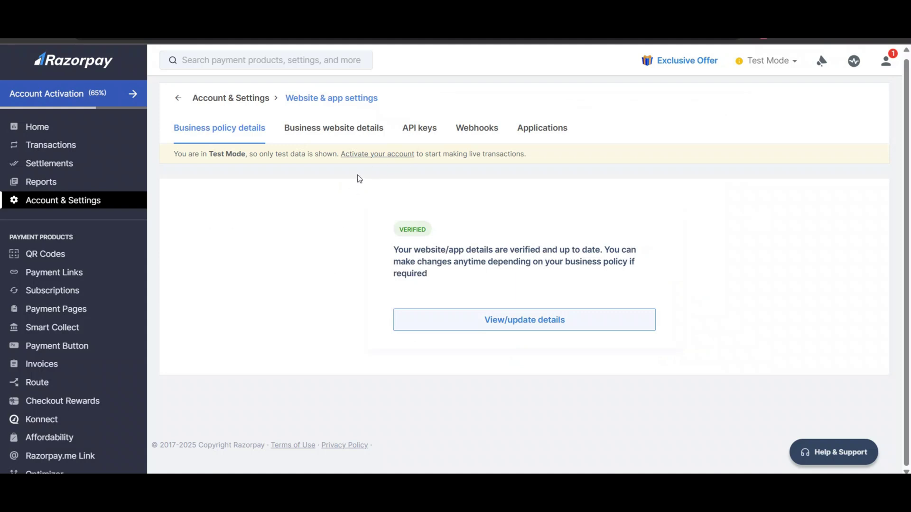
# Open the Razorpay Offers list and start creating a new offer
pyautogui.scroll(-4, 50, 375)
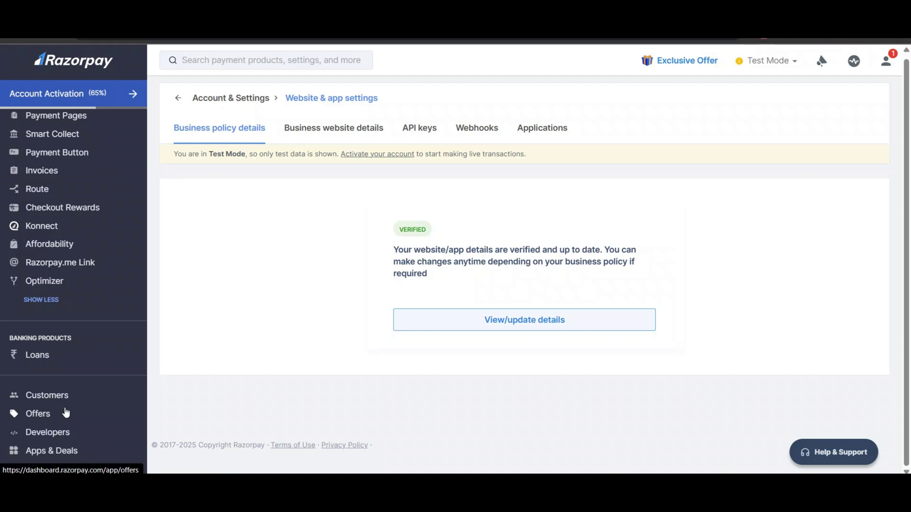
pyautogui.click(45, 415)
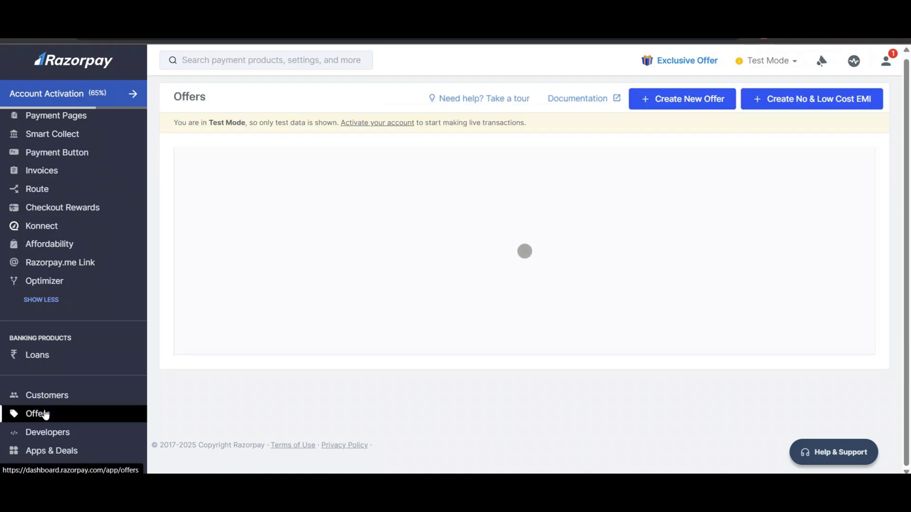
pyautogui.click(687, 108)
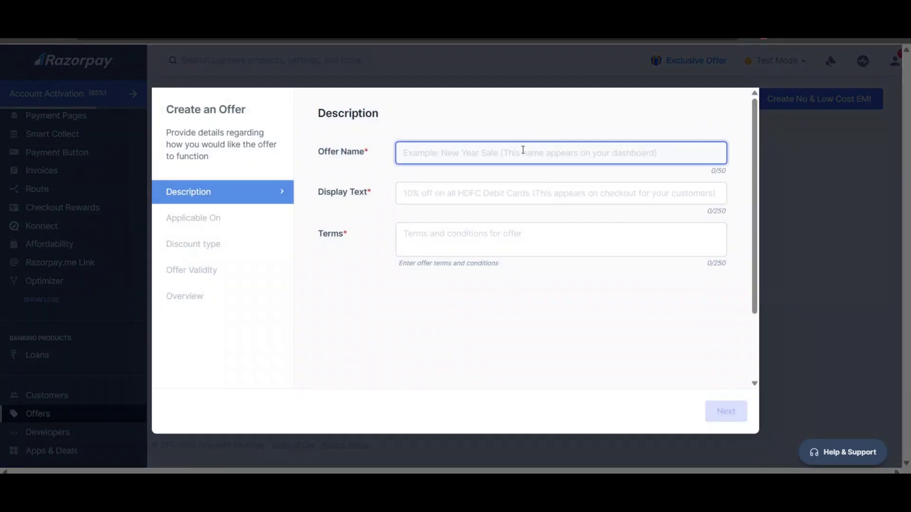
# Enter offer name 'Prepaid Discount', display text '10% discount on prepaid' and a minimum-purchase-999 term
pyautogui.write('Pre')
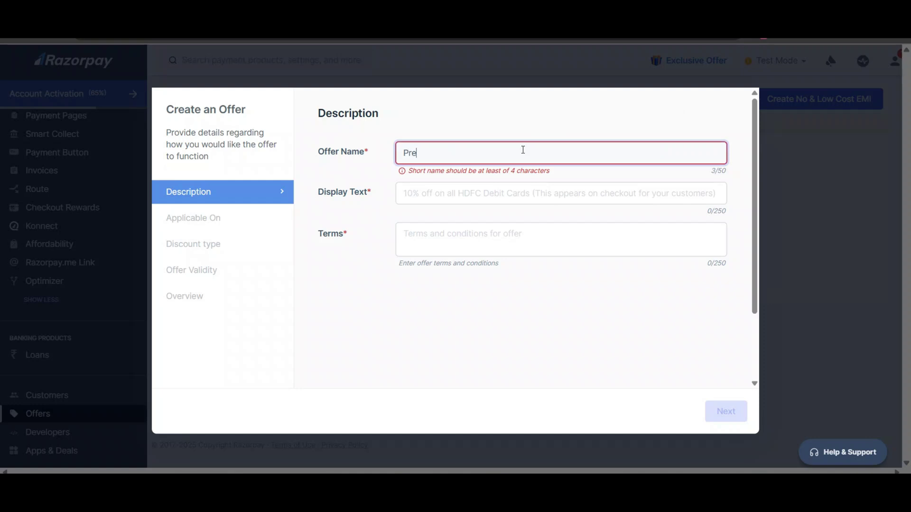
pyautogui.write('p')
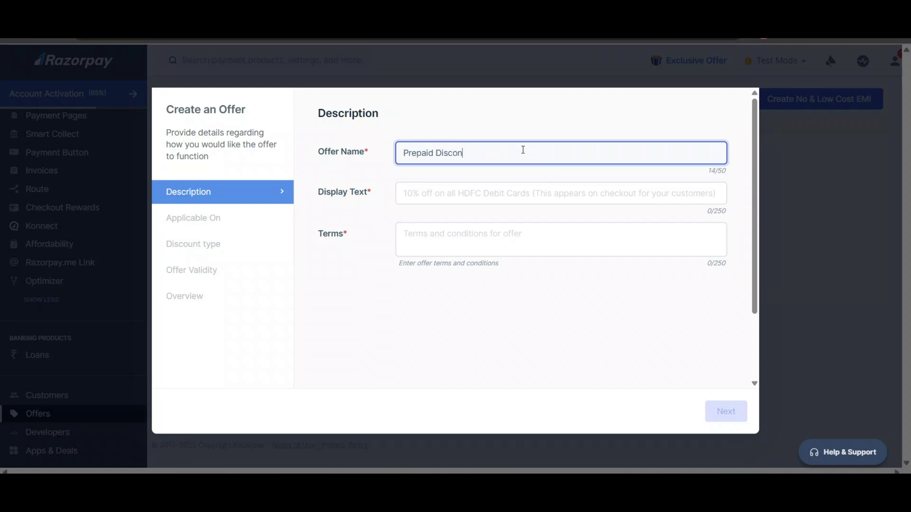
pyautogui.write('aid Discount')
pyautogui.click(515, 201)
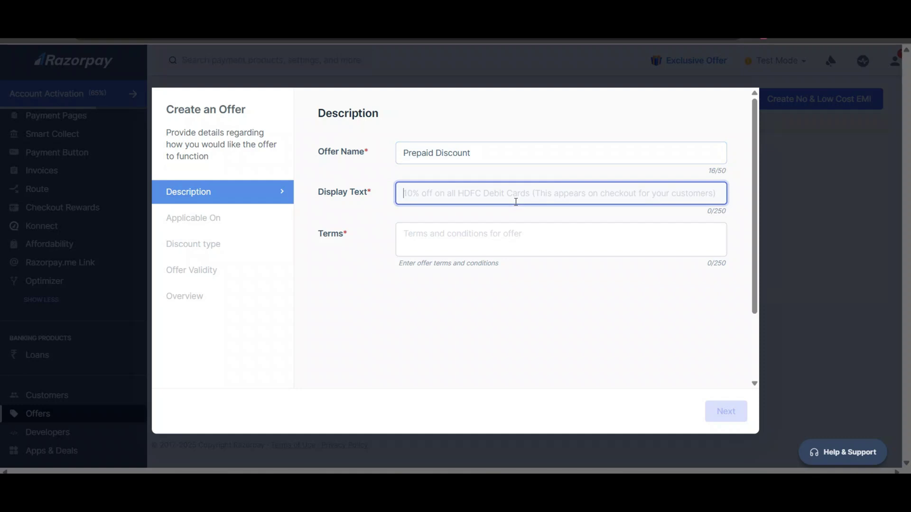
pyautogui.write('10% discount on prepaid')
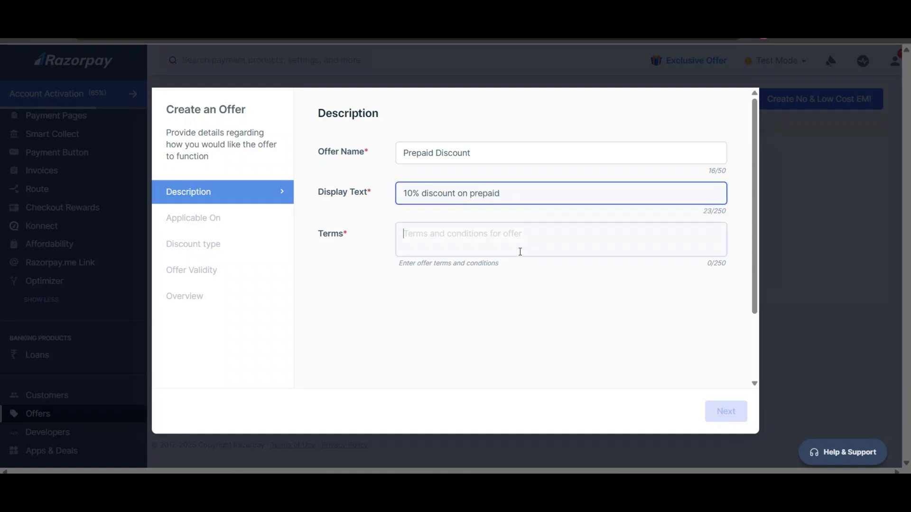
pyautogui.write('Minimum purhcase should be 999')
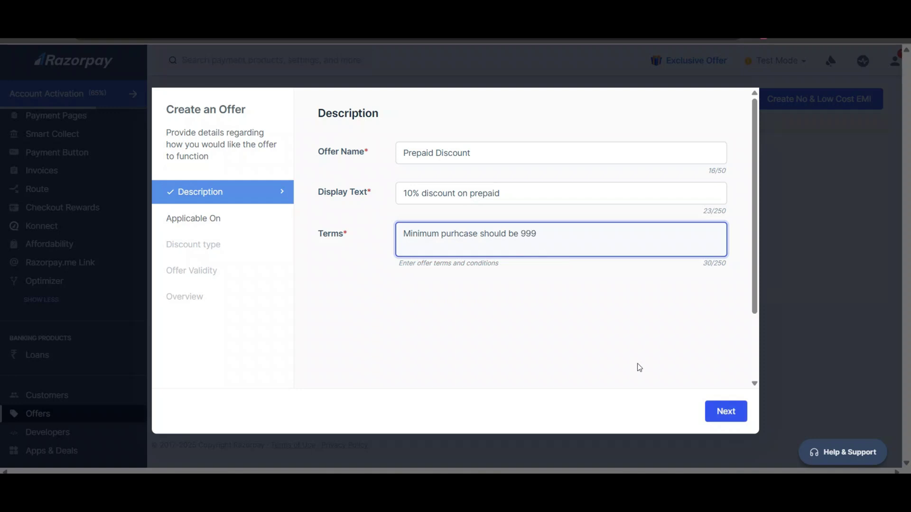
# Make the offer an Instant discount limited to UPI payments
pyautogui.click(732, 419)
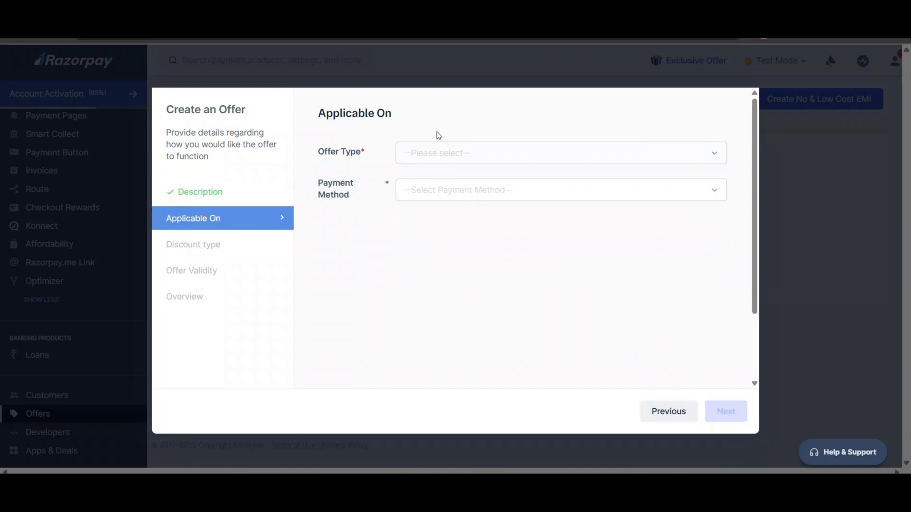
pyautogui.click(434, 148)
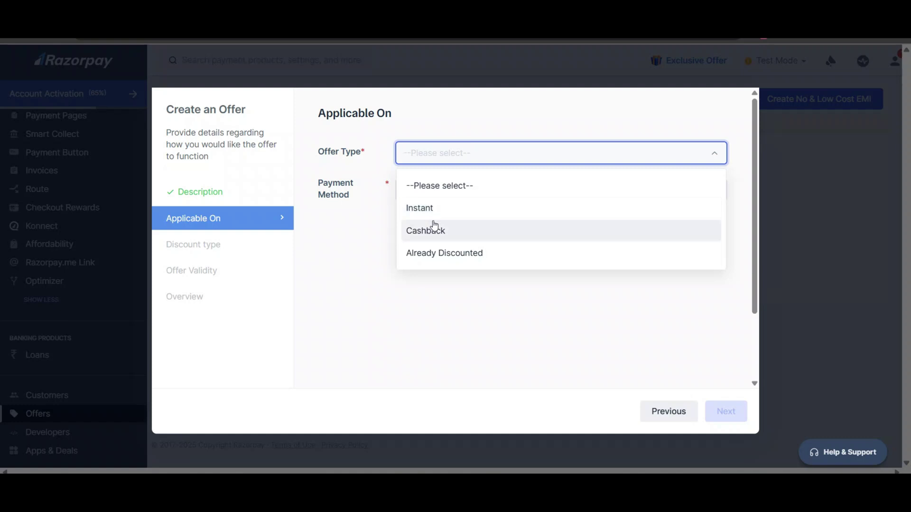
pyautogui.click(433, 210)
pyautogui.click(446, 182)
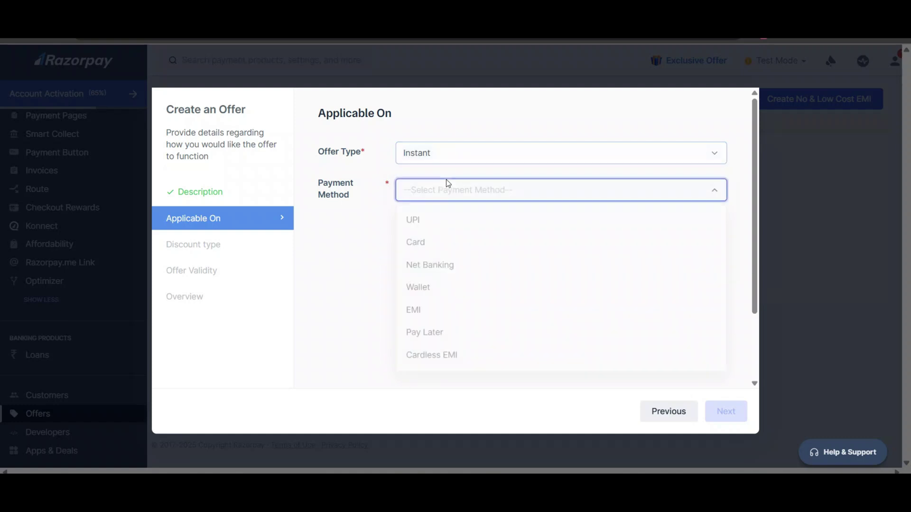
pyautogui.click(431, 224)
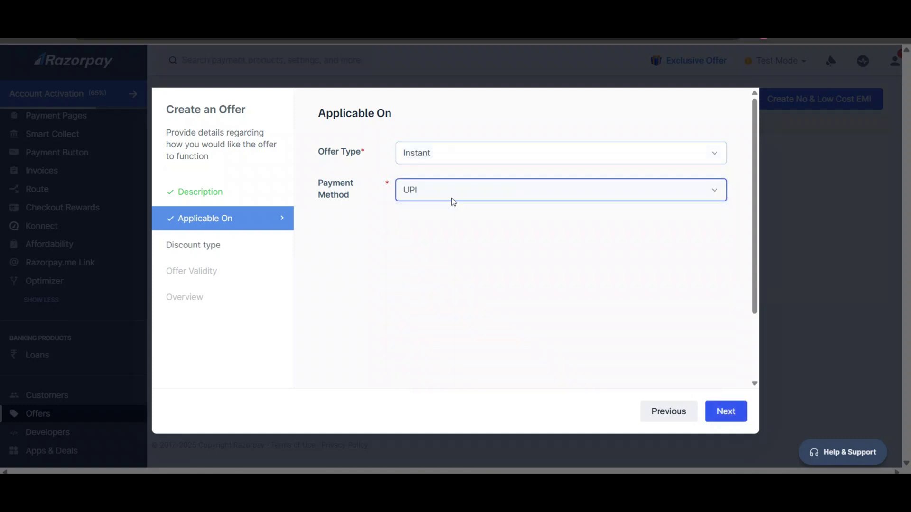
pyautogui.click(428, 189)
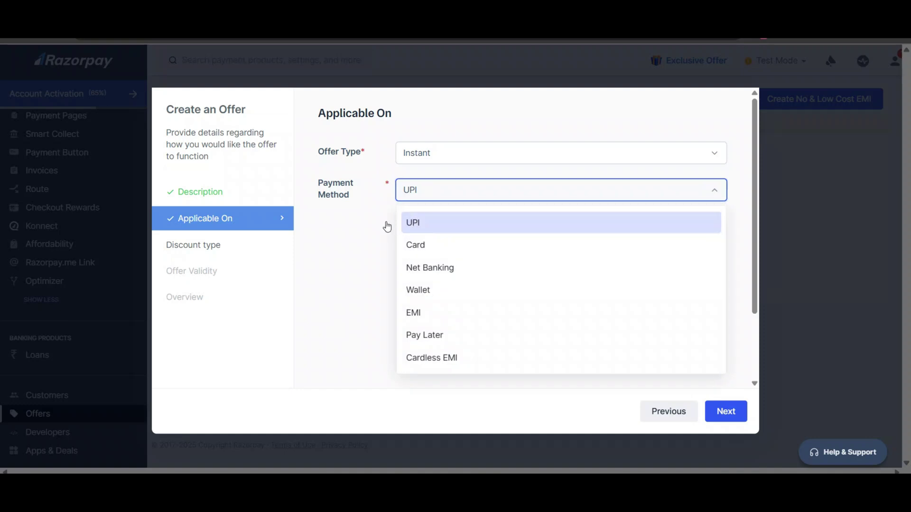
pyautogui.click(308, 235)
# Set a 10% percentage discount with a 999 minimum order amount
pyautogui.click(228, 244)
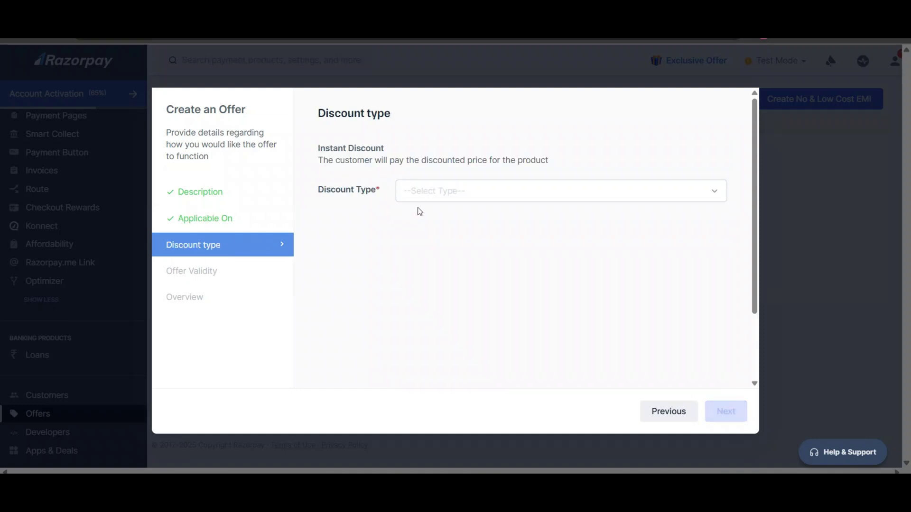
pyautogui.click(443, 201)
pyautogui.click(429, 266)
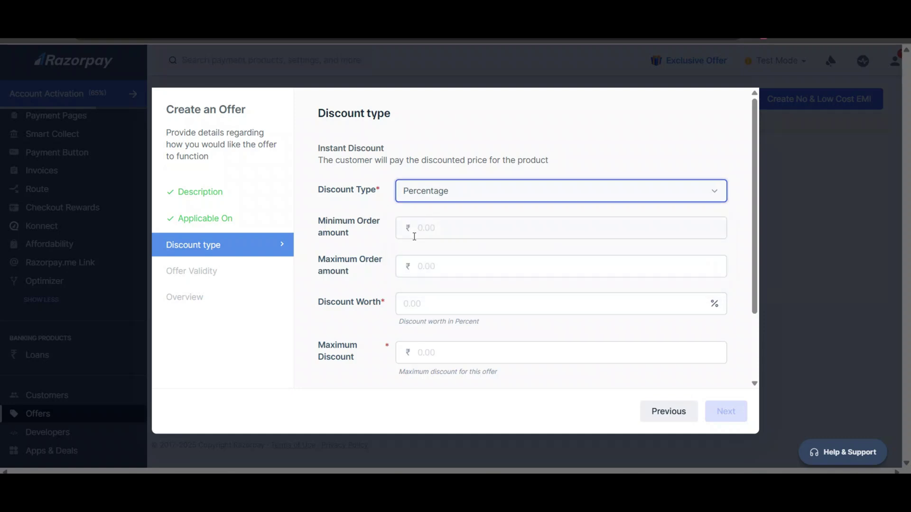
pyautogui.click(415, 232)
pyautogui.write('999')
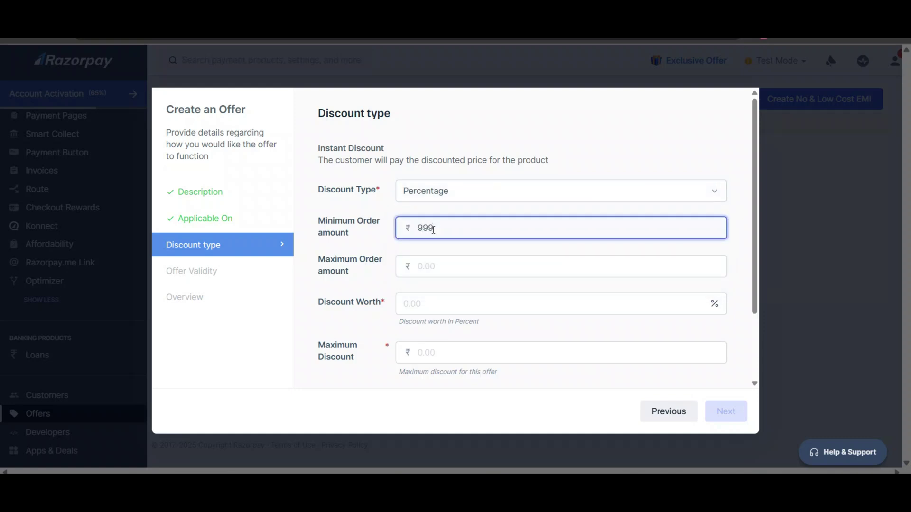
pyautogui.click(440, 304)
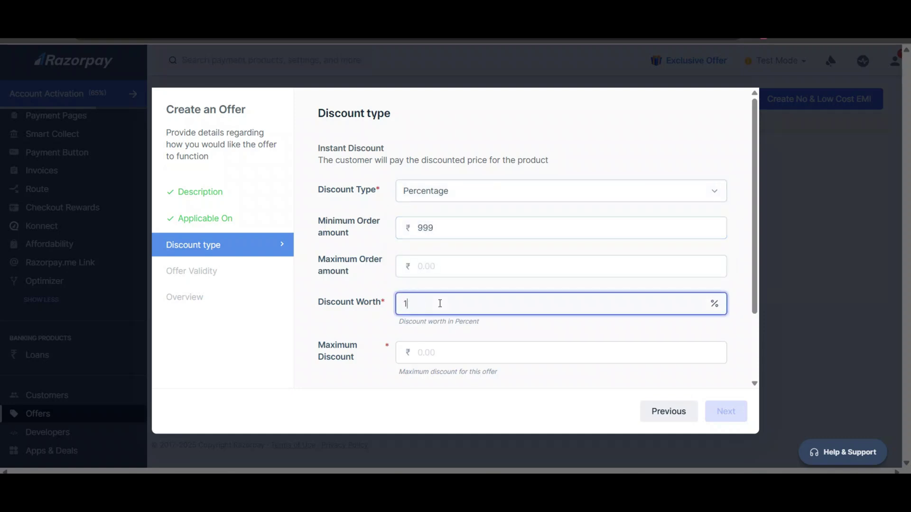
pyautogui.click(449, 350)
# Set the maximum discount to 999 and the offer expiry date to 11-03-2025
pyautogui.write('999')
pyautogui.click(726, 412)
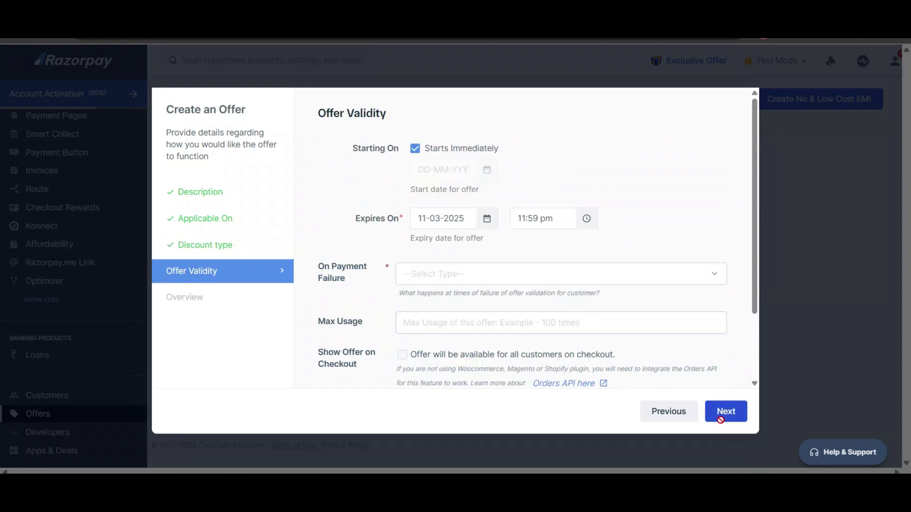
pyautogui.click(489, 222)
pyautogui.click(521, 227)
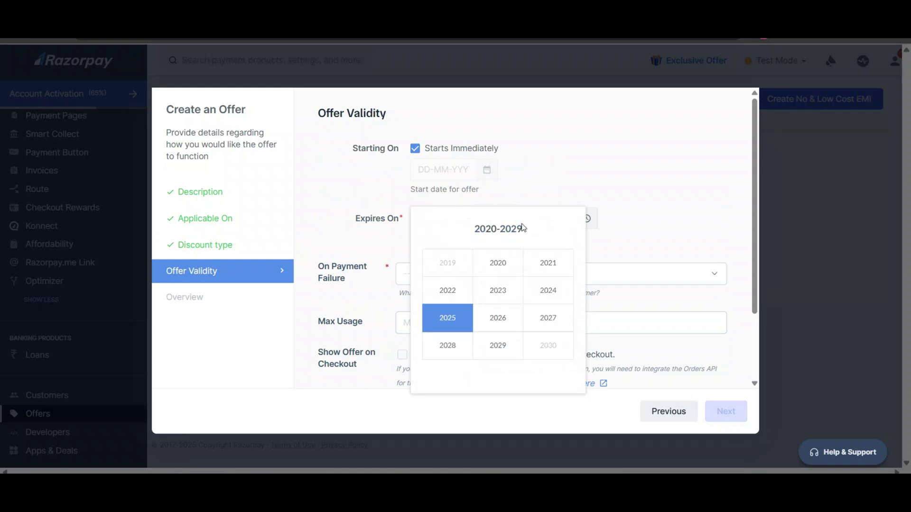
pyautogui.click(514, 318)
pyautogui.click(549, 285)
# Allow paying without the offer on failure and show the offer on checkout, then review the overview
pyautogui.click(491, 272)
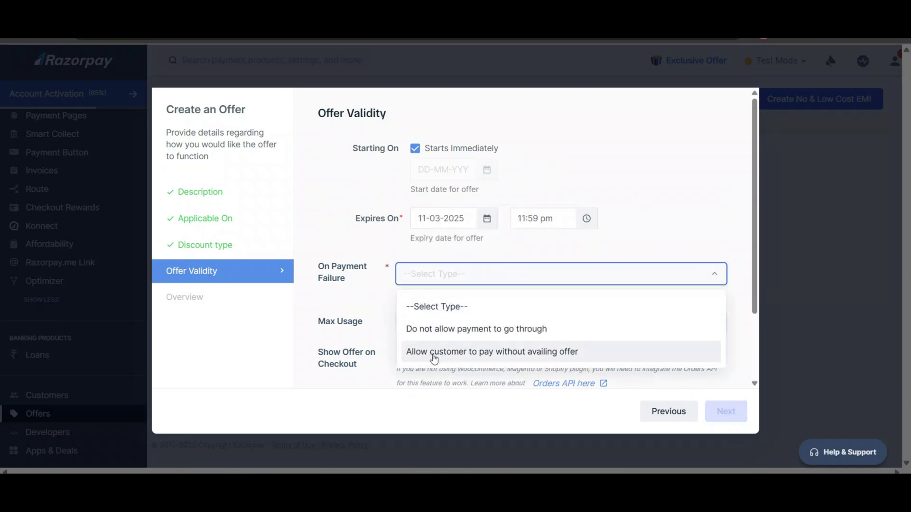
pyautogui.click(434, 355)
pyautogui.click(474, 325)
pyautogui.scroll(-2, 475, 322)
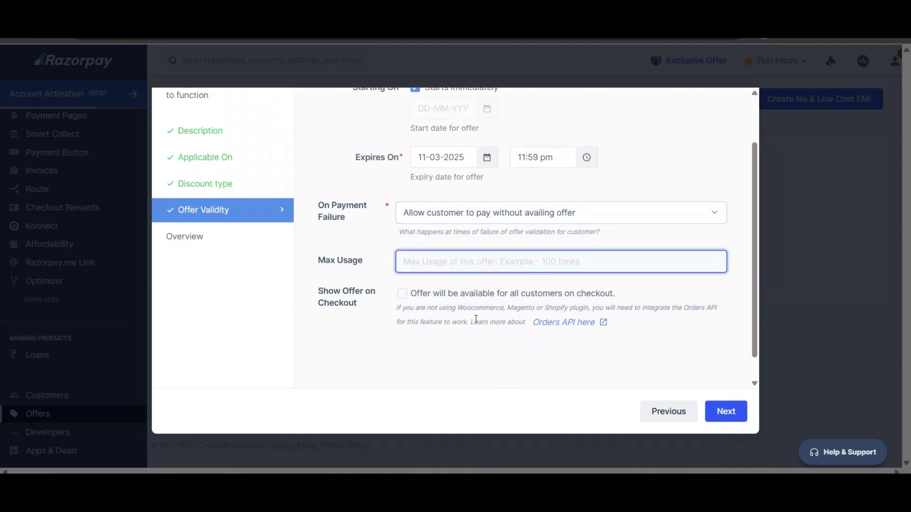
pyautogui.click(403, 295)
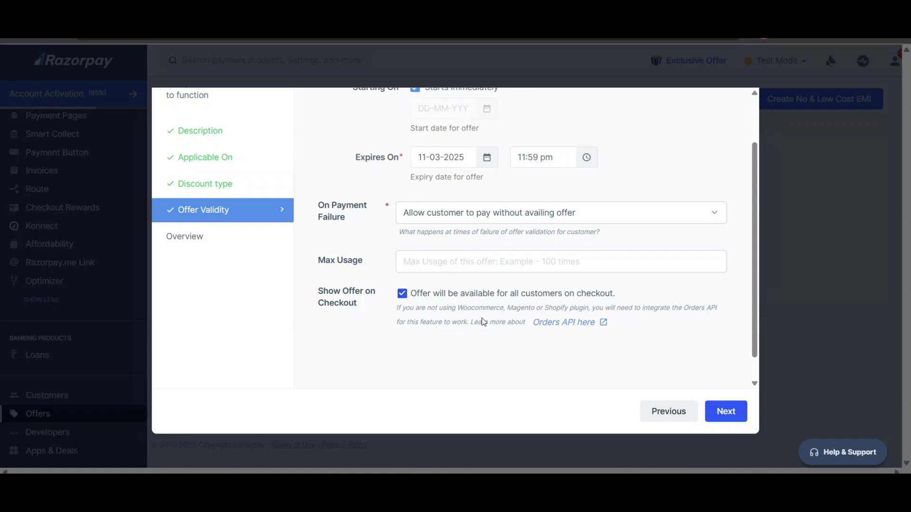
pyautogui.click(714, 410)
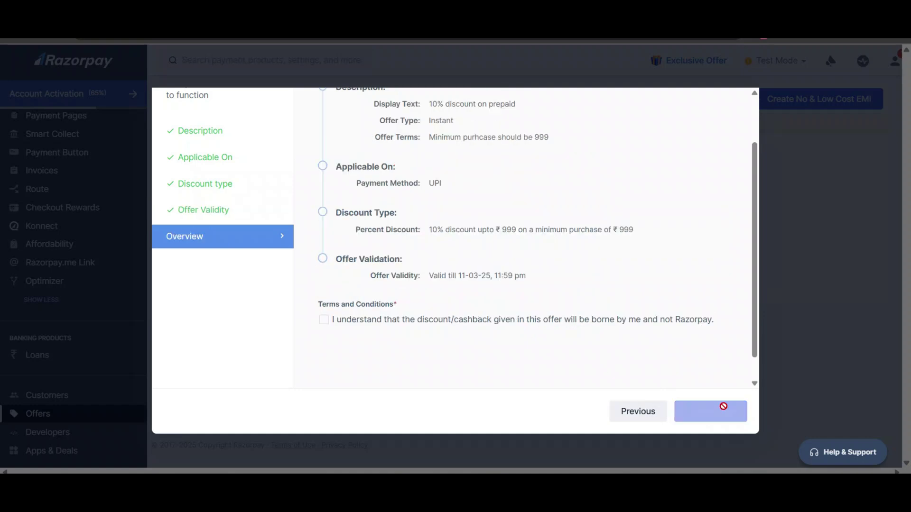
# Accept the merchant-borne discount terms, create the Prepaid Discount offer, and return to the Shopify tab
pyautogui.click(323, 320)
pyautogui.click(711, 409)
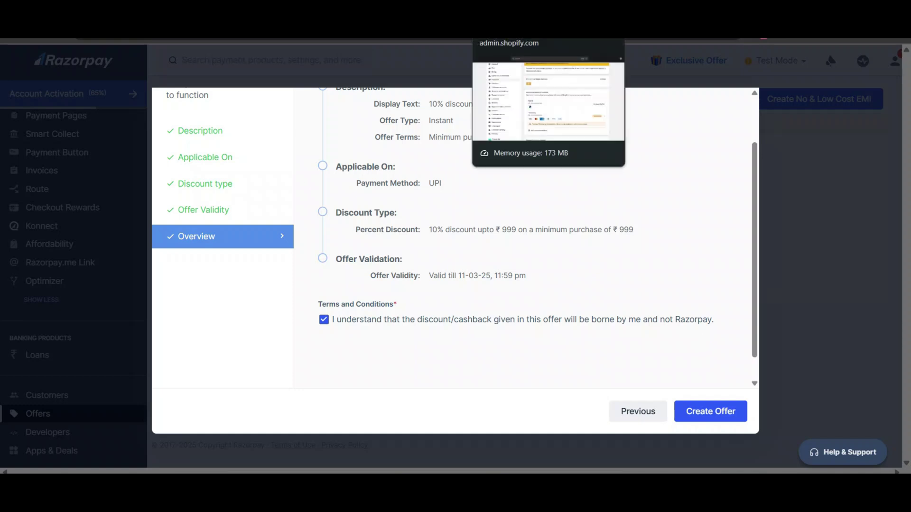
pyautogui.click(509, 29)
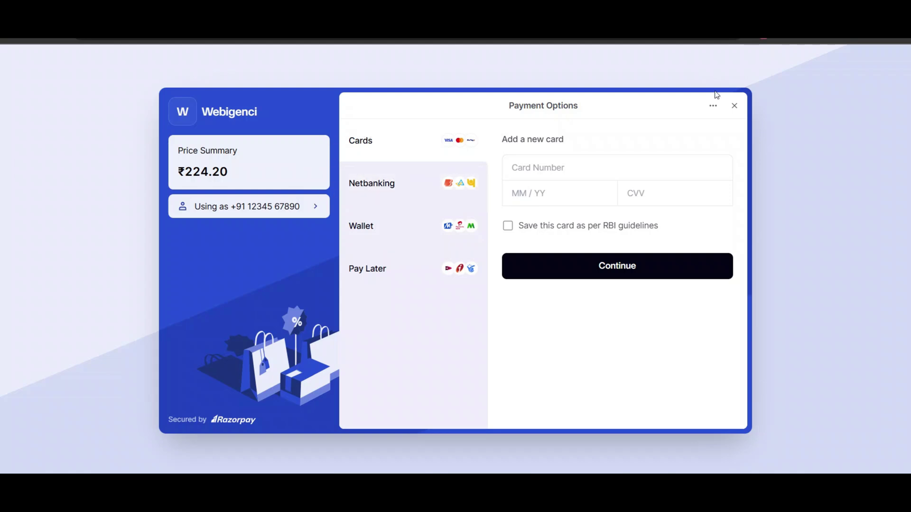
# Close the ₹224.20 Razorpay Checkout payment window once it finishes loading
pyautogui.click(734, 106)
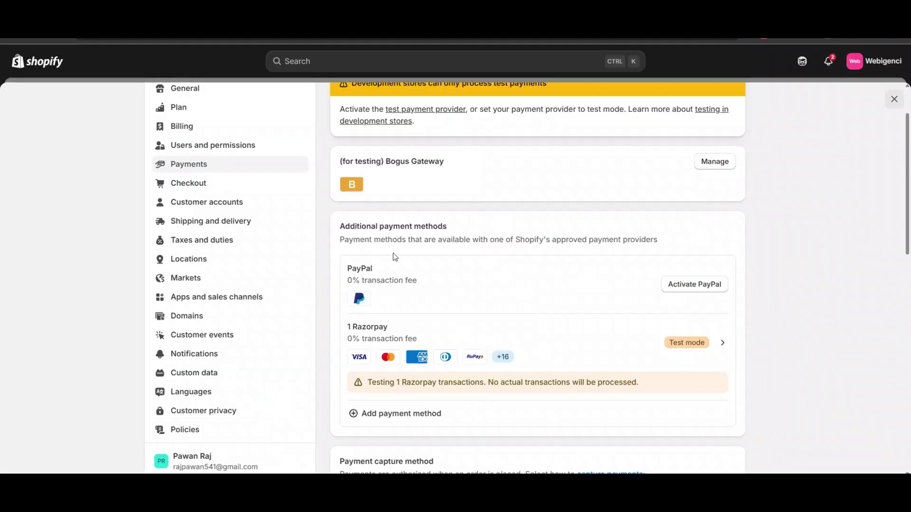
# Scroll to the top of Payments settings, showing Bogus Gateway and Razorpay in test mode
pyautogui.scroll(2, 396, 257)
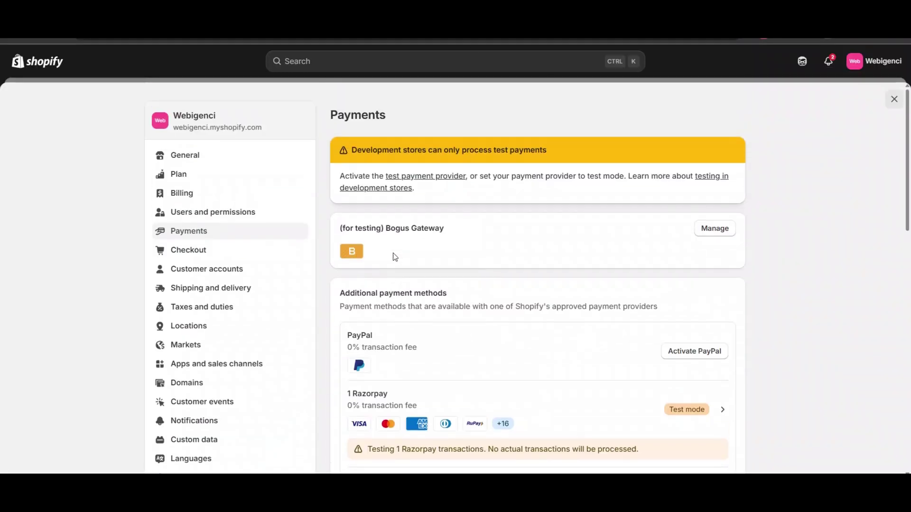